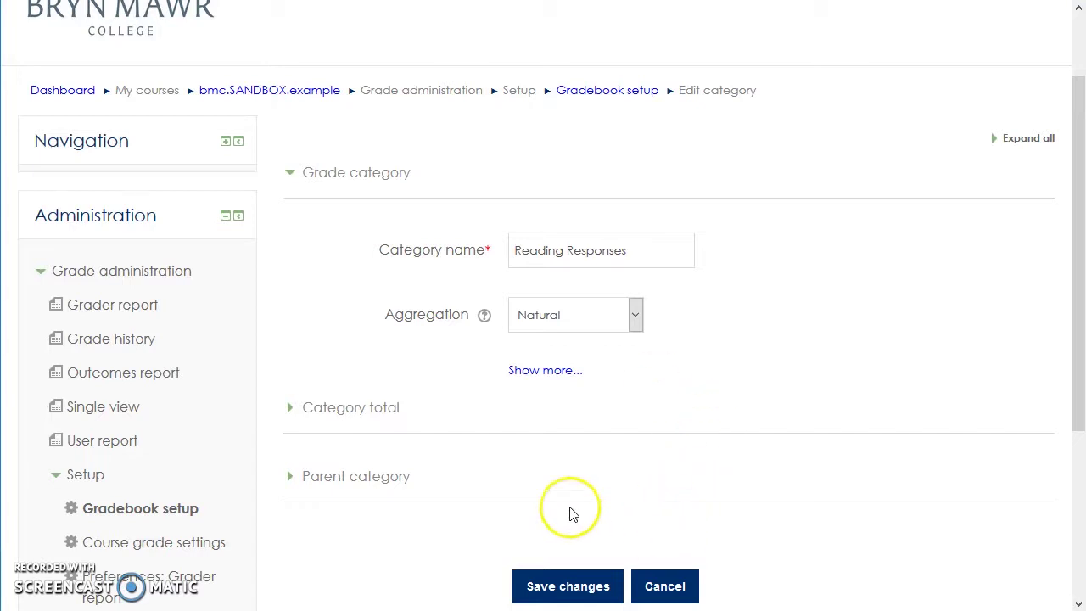
Leave the Reading Responses category settings and return to the course's gradebook setup.
scroll(167, 435, down, 1)
click(162, 422)
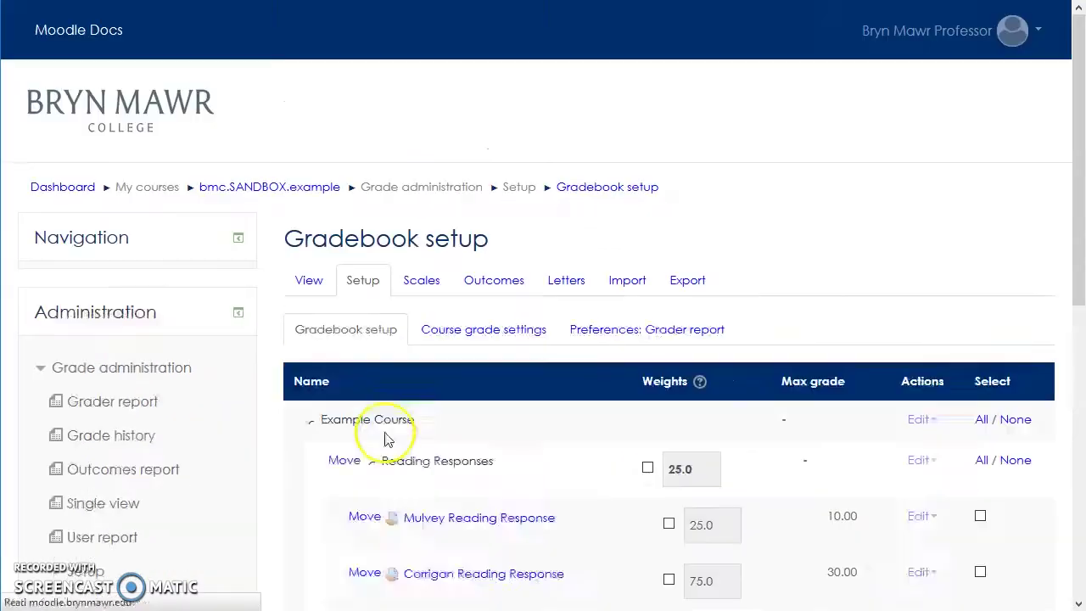
scroll(868, 411, down, 2)
scroll(868, 413, down, 2)
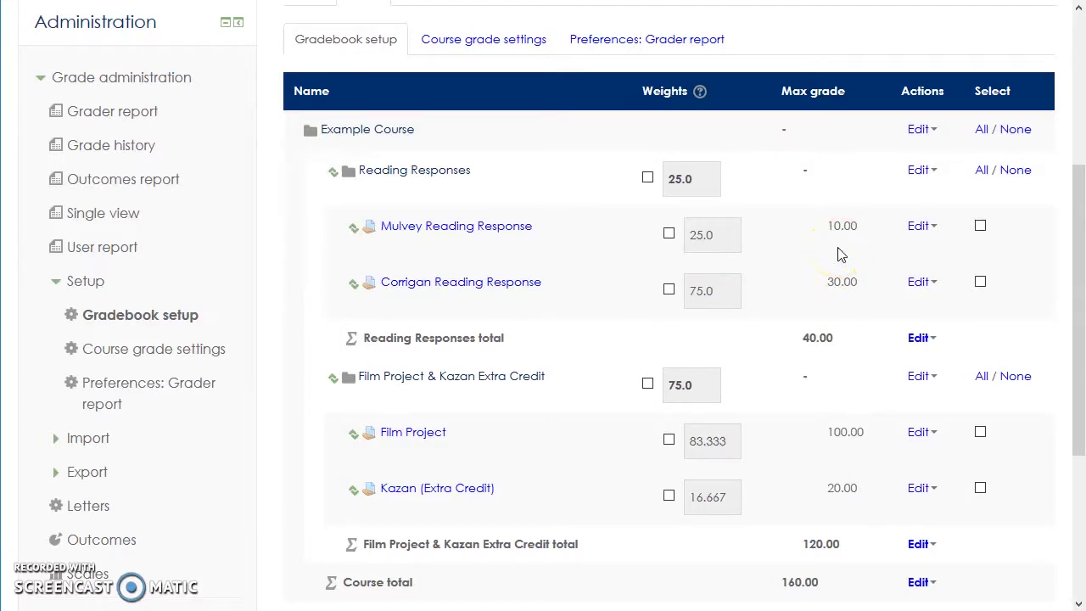
Examine the weights and maximum grades of the Mulvey and Corrigan reading responses within the Reading Responses category.
click(784, 240)
click(832, 281)
click(757, 284)
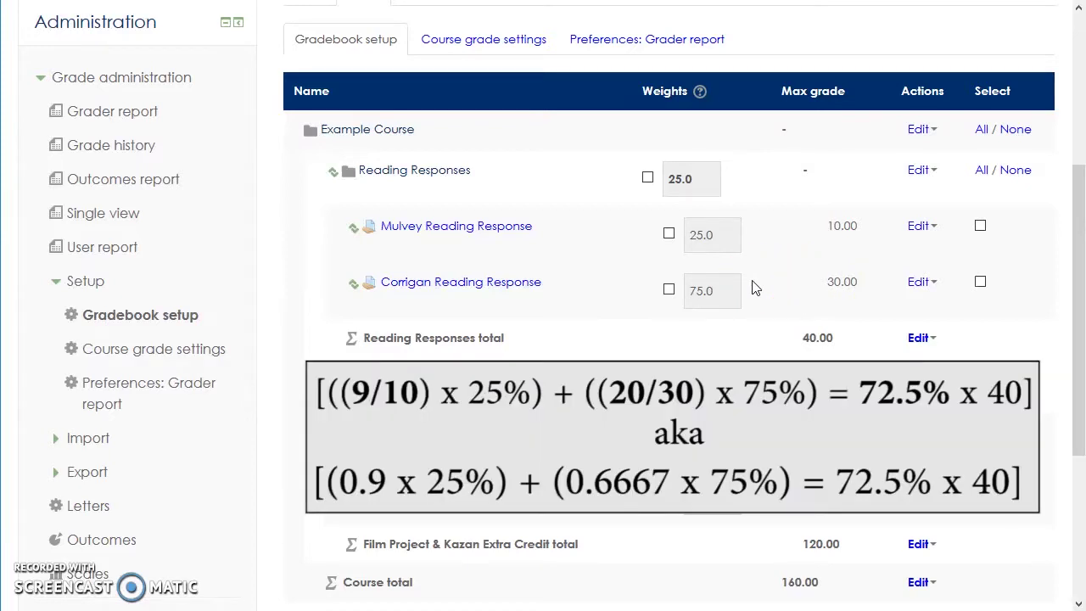
click(758, 284)
click(768, 255)
click(773, 283)
click(774, 308)
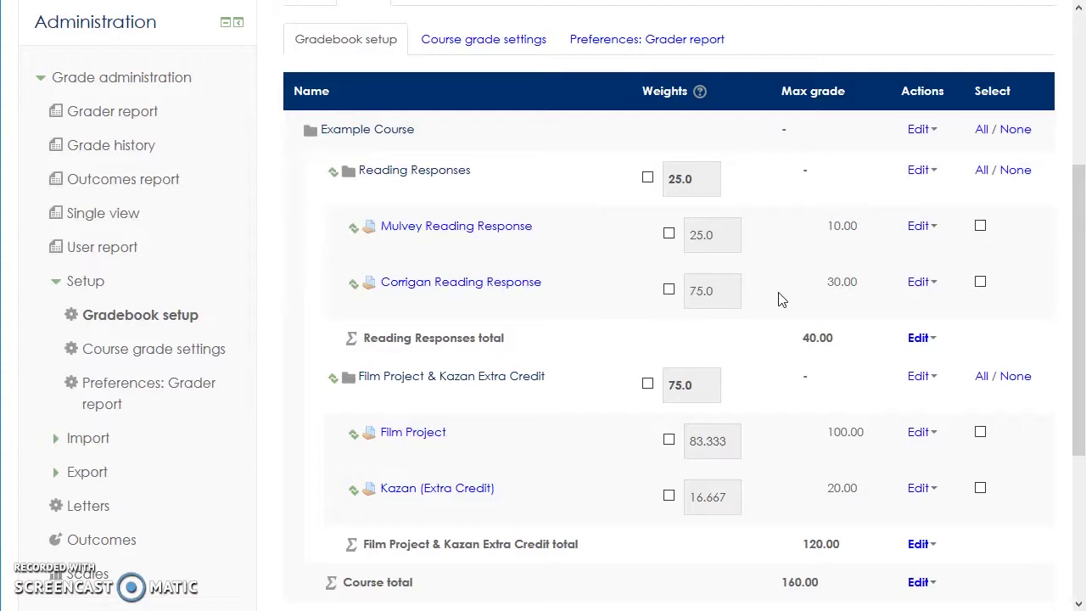
click(779, 297)
Override the automatic weight of the Mulvey Reading Response and set it to 50.0.
click(708, 227)
click(668, 232)
double_click(703, 234)
text(50.0)
key(Tab)
Override the Corrigan Reading Response weight with 50.0 and save the gradebook changes.
click(668, 293)
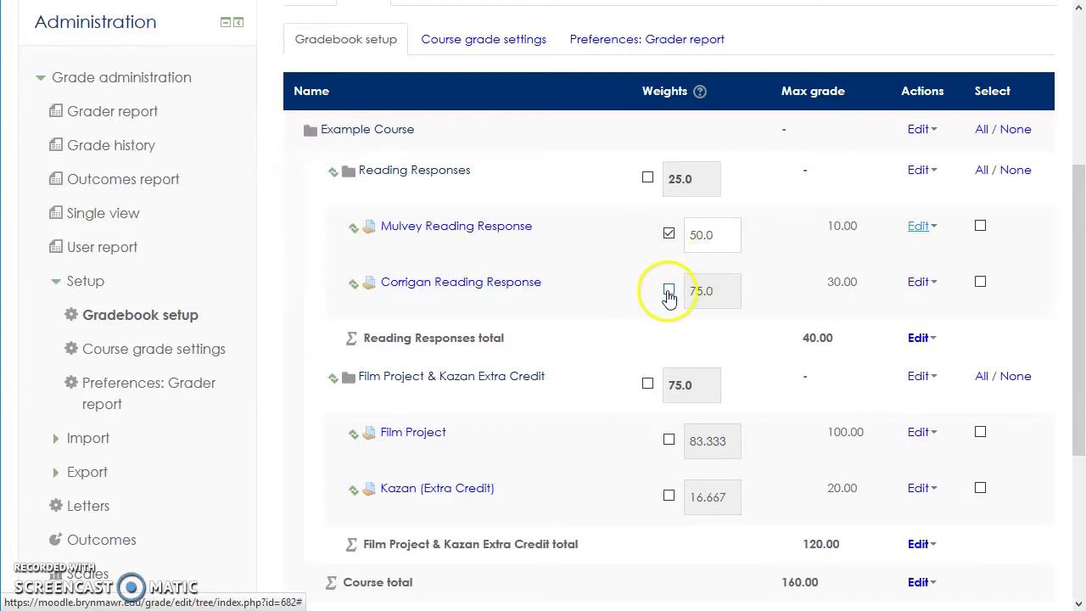
double_click(720, 287)
text(50)
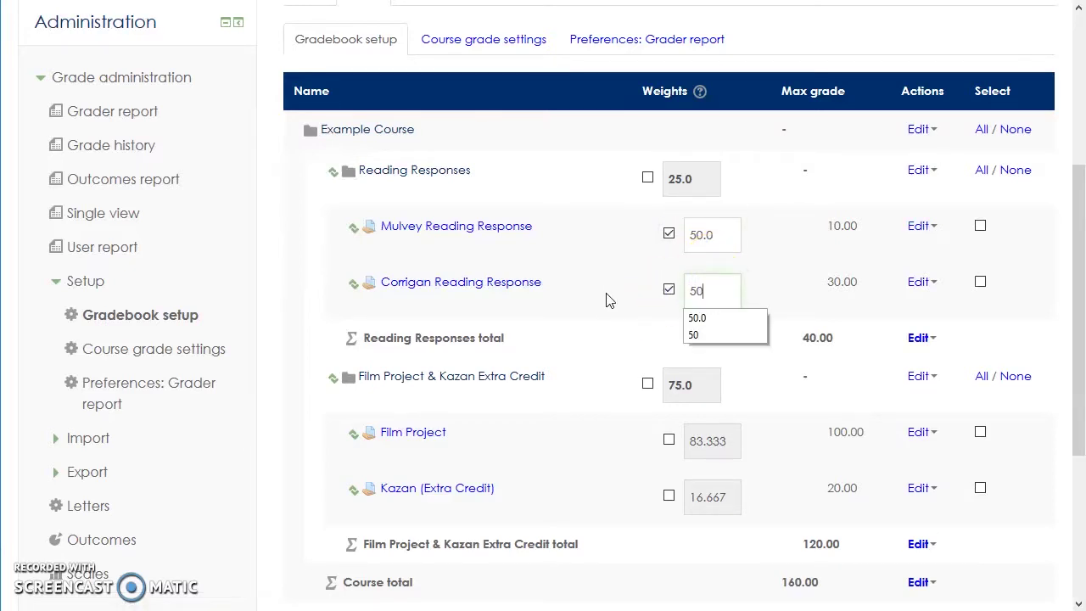
text(.0)
click(625, 374)
scroll(603, 368, down, 3)
click(376, 373)
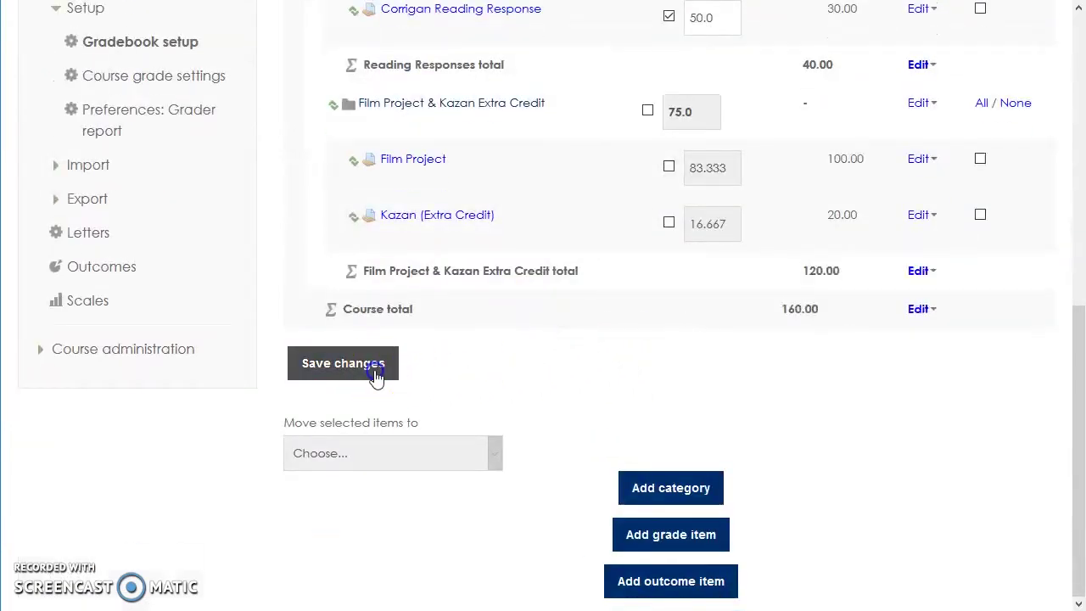
Edit the settings of the Kazan (Extra Credit) grade item, mark it as extra credit, and save.
scroll(594, 419, down, 5)
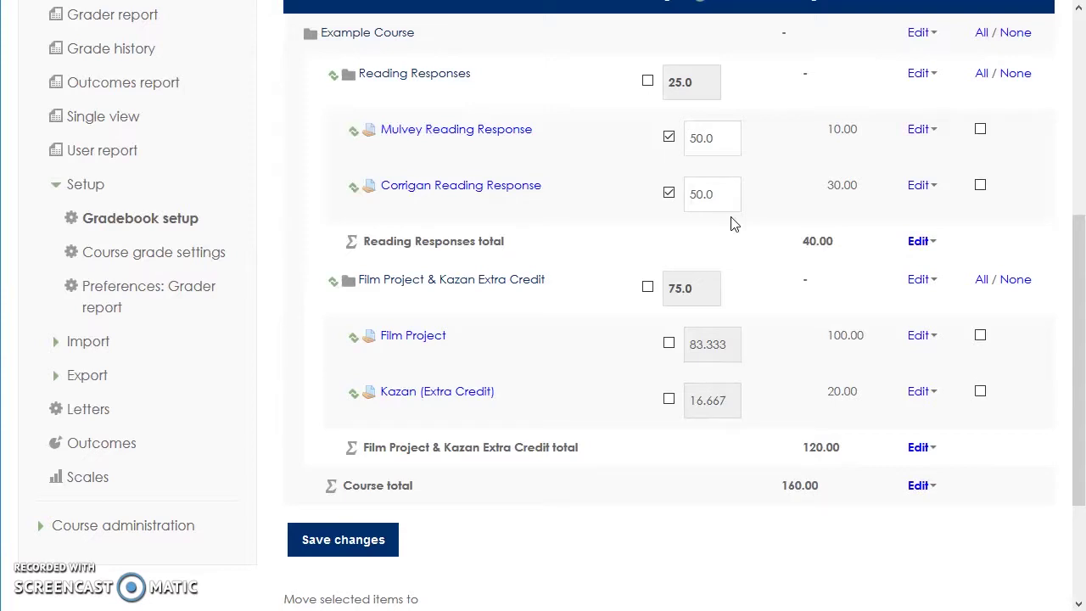
scroll(735, 223, up, 2)
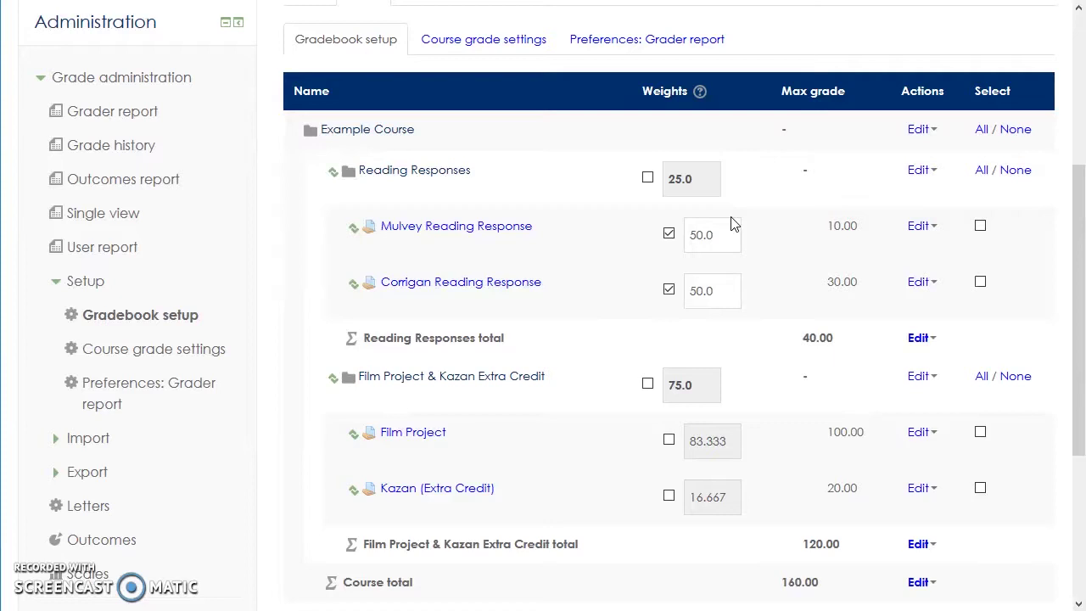
scroll(733, 223, down, 2)
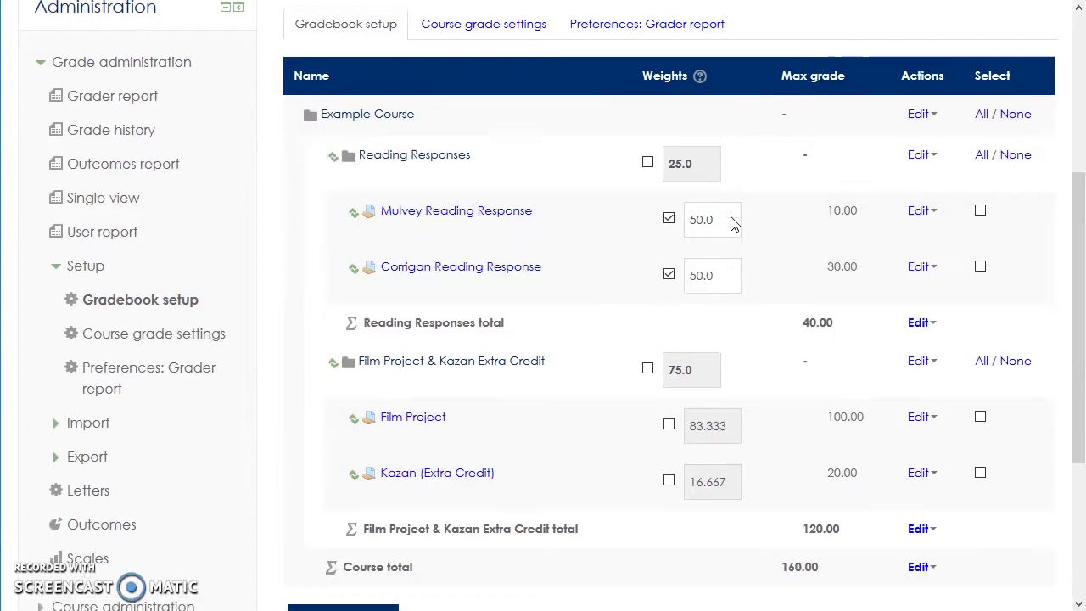
click(928, 399)
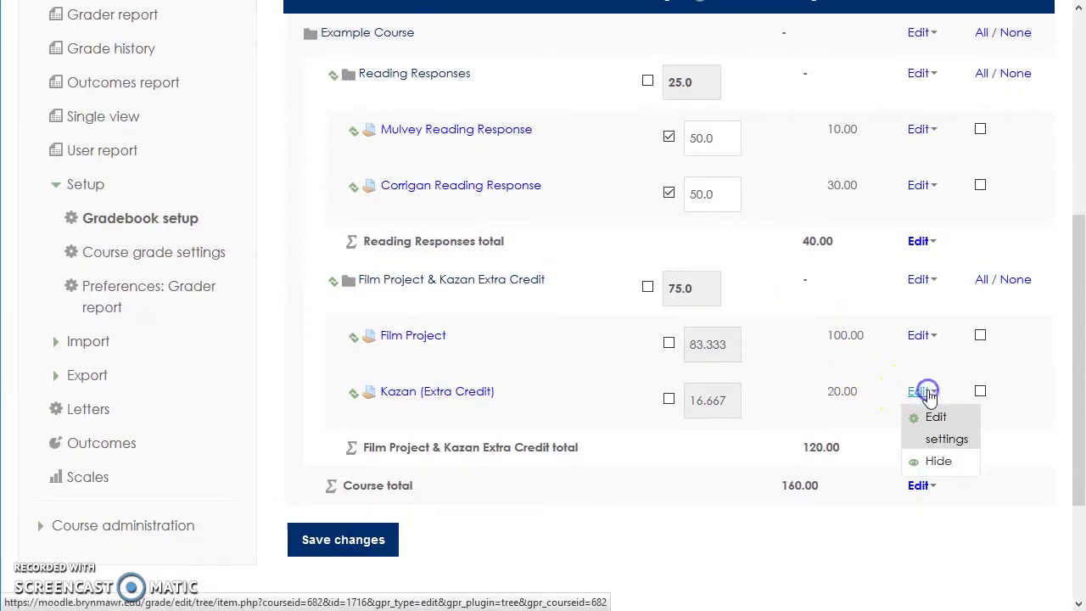
click(935, 433)
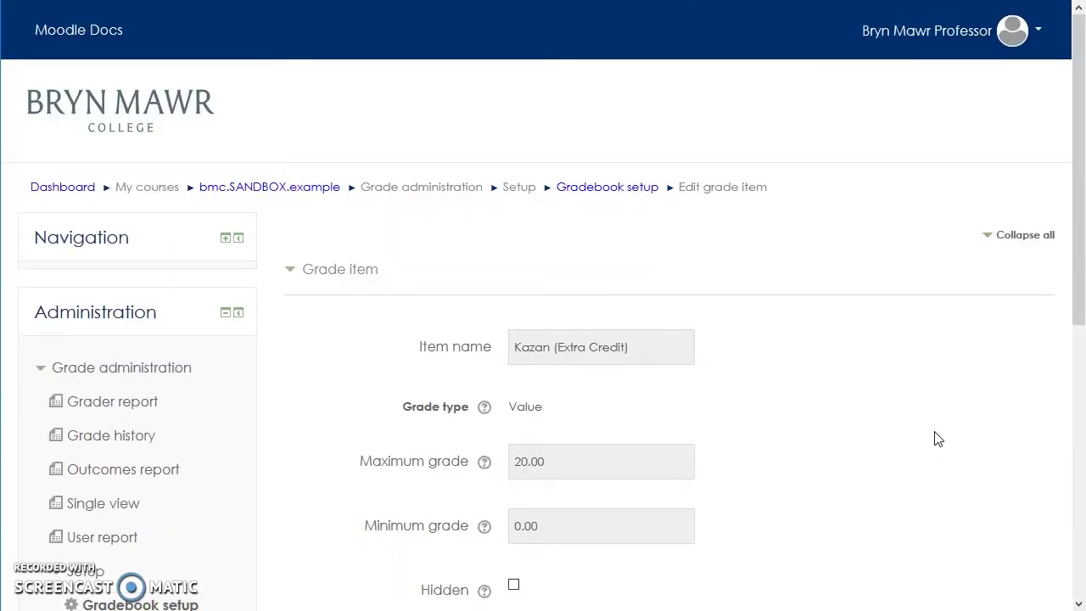
scroll(936, 437, down, 6)
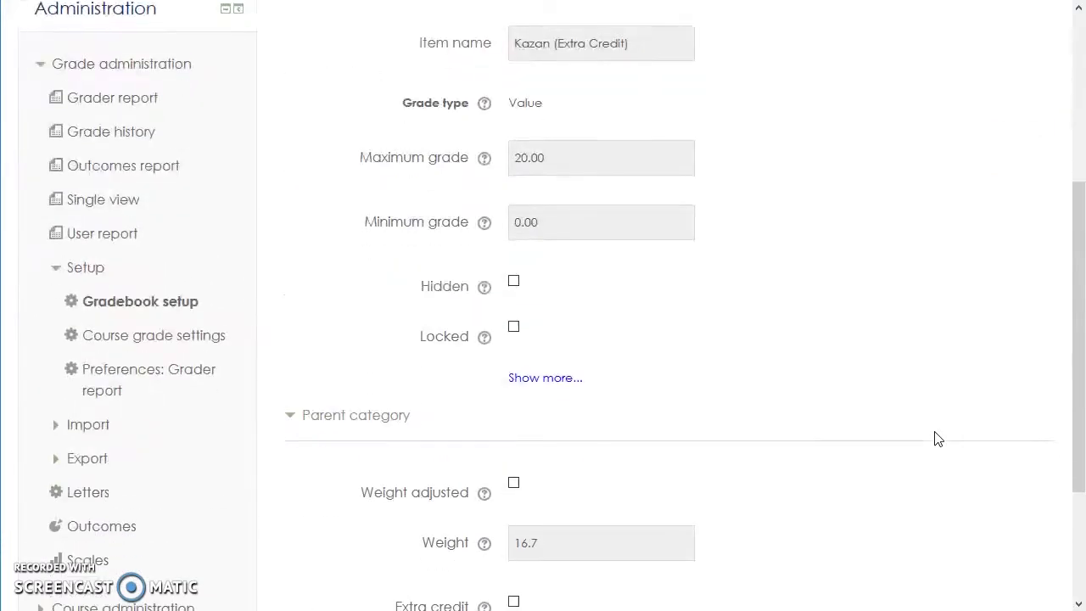
click(830, 453)
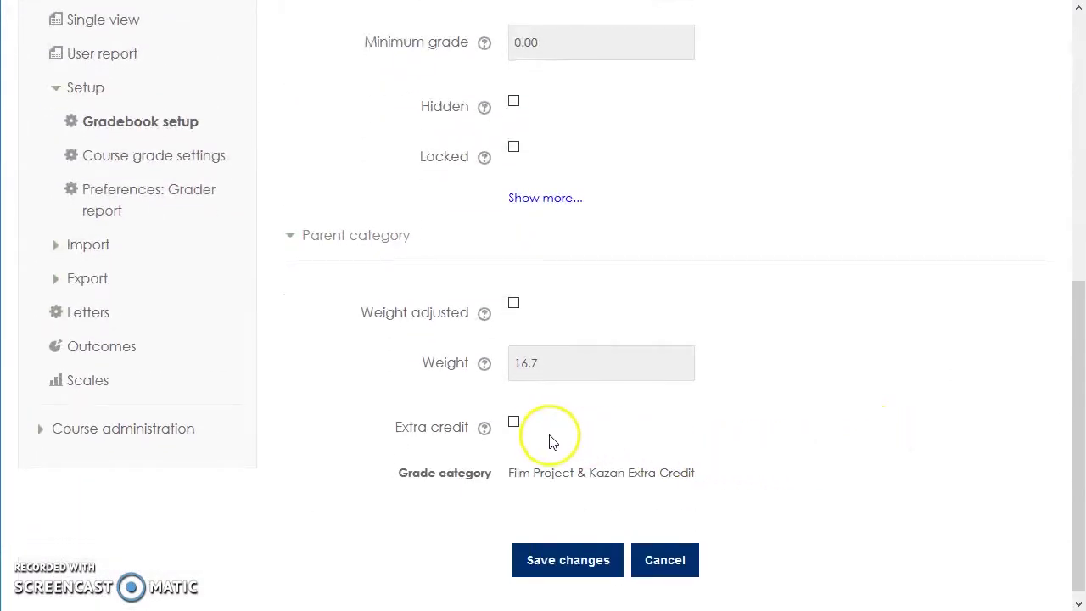
click(513, 422)
click(526, 561)
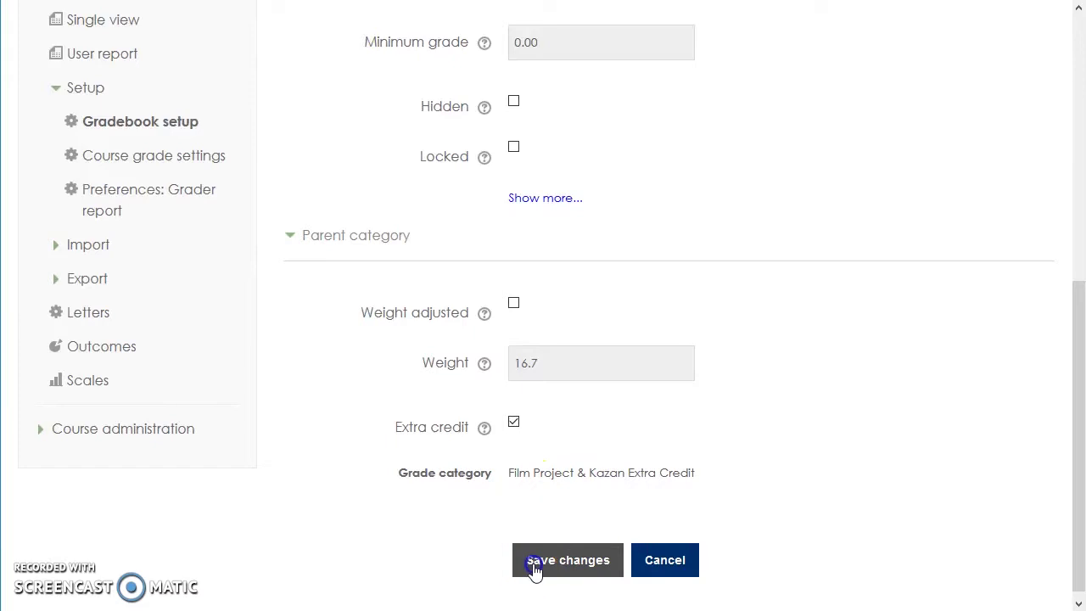
Open the Grader report and view the Film Project, Kazan (Extra Credit) and category total columns.
scroll(848, 475, down, 2)
scroll(851, 477, down, 2)
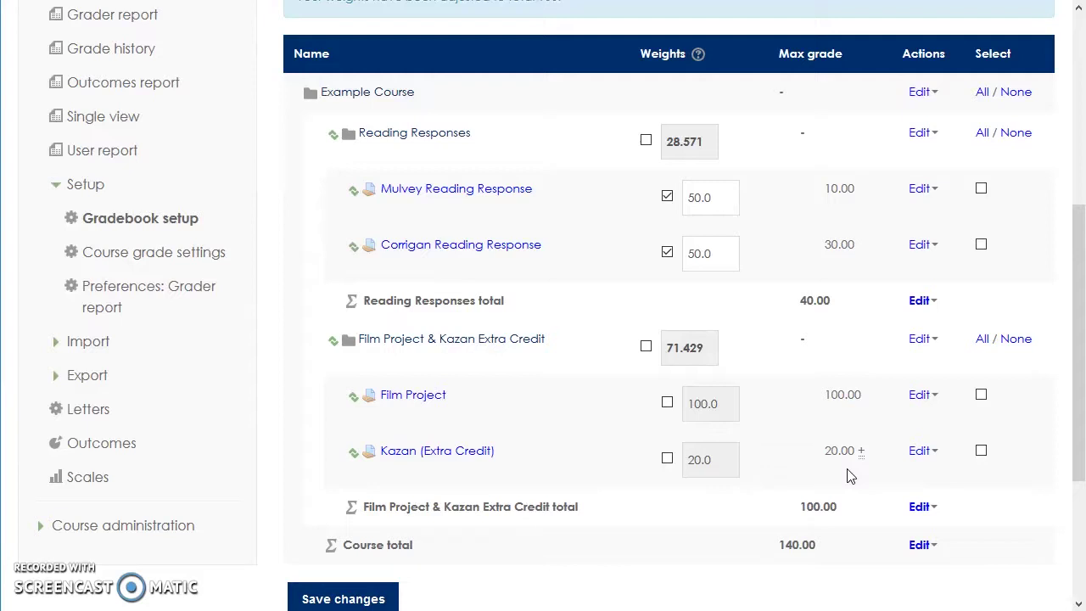
scroll(848, 474, up, 3)
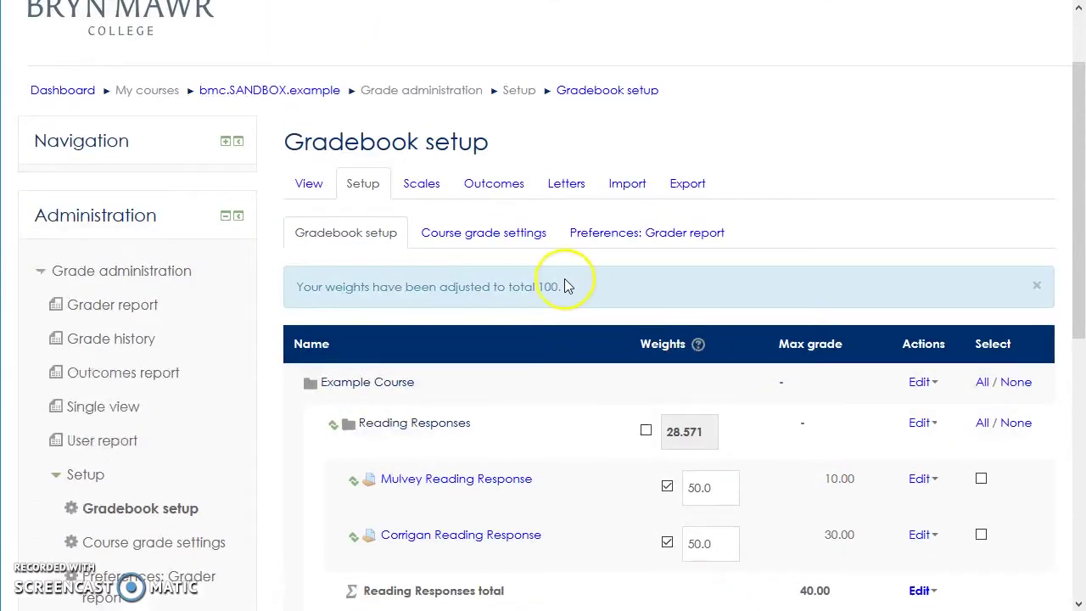
click(305, 190)
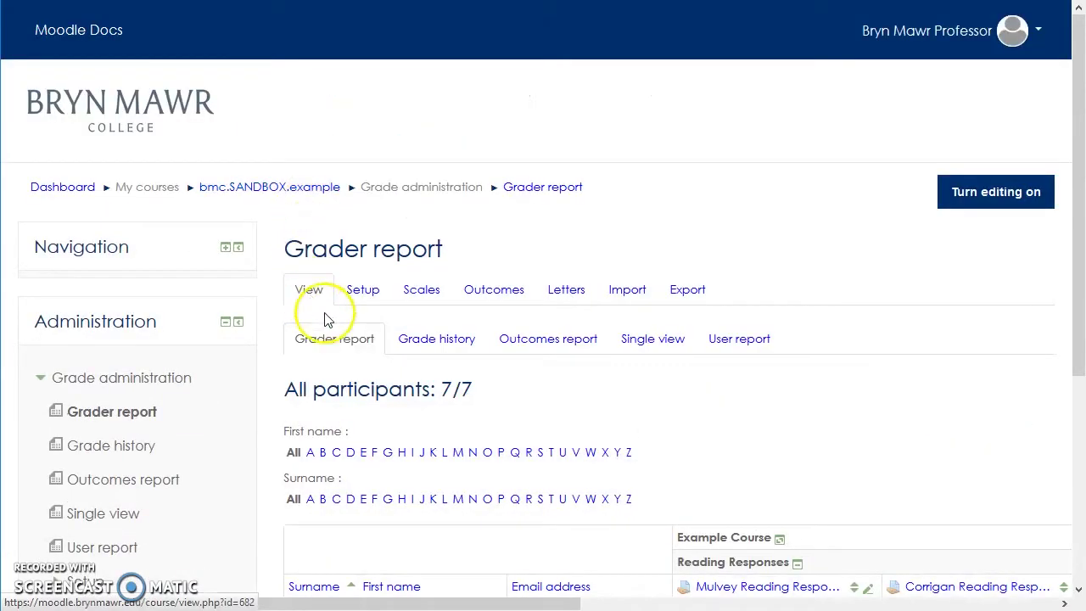
scroll(741, 449, down, 5)
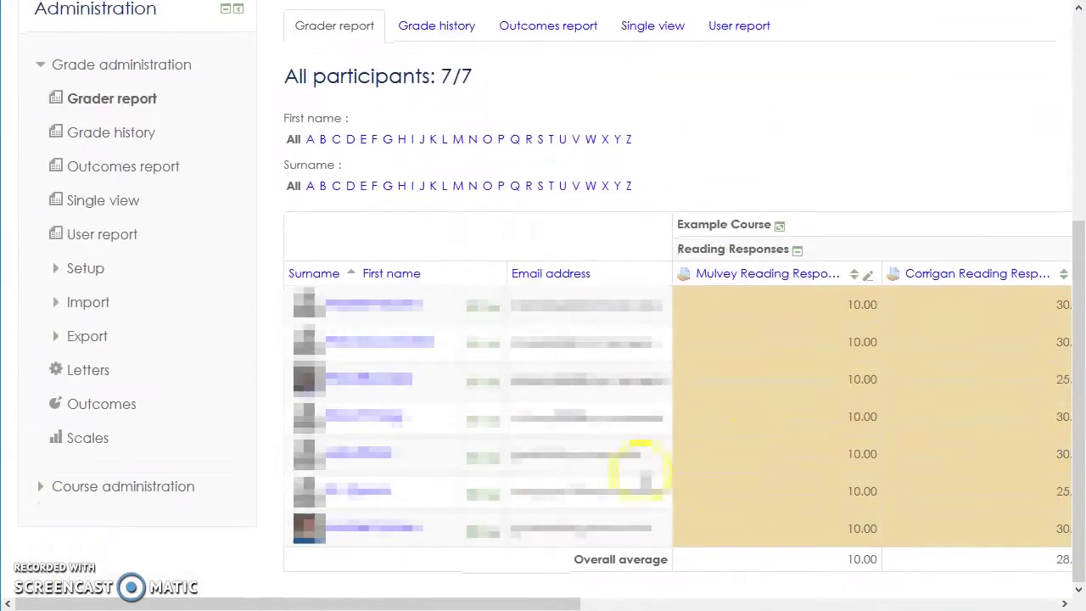
drag(449, 602, 945, 570)
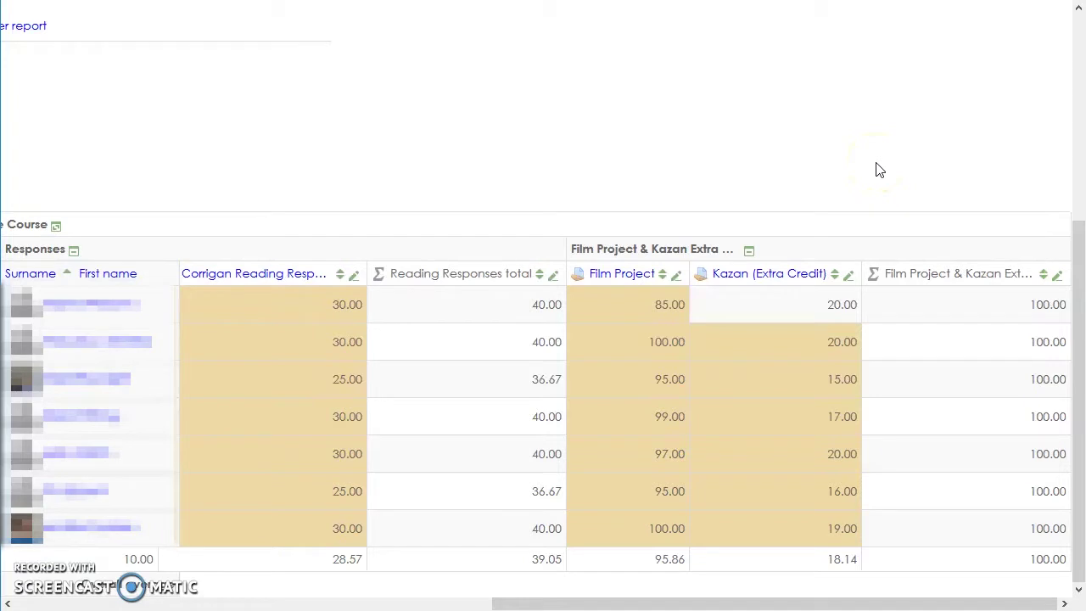